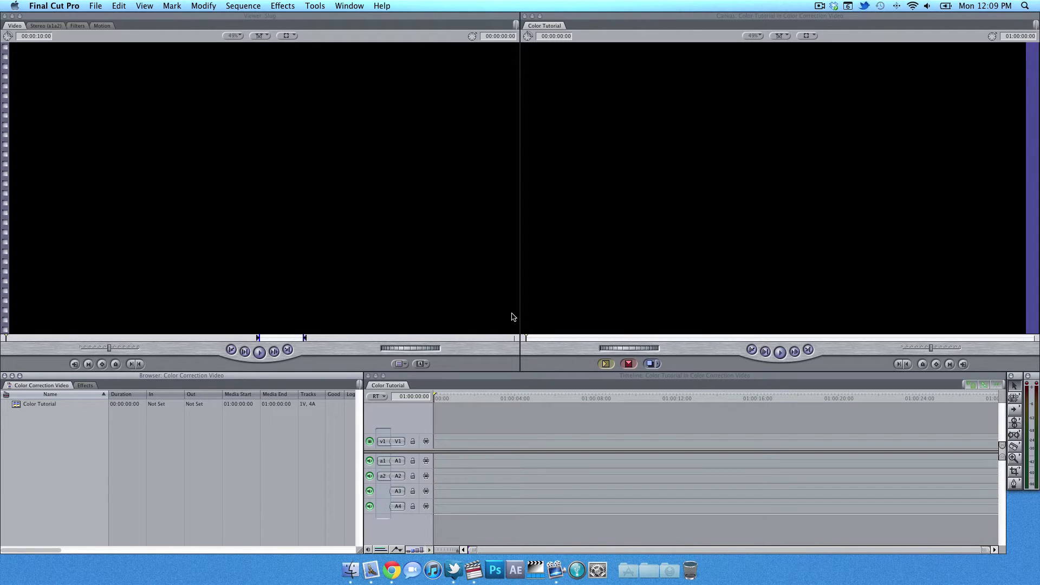
Drag the Render folder from Finder into the Final Cut Pro Browser, then minimize Finder.
click(351, 570)
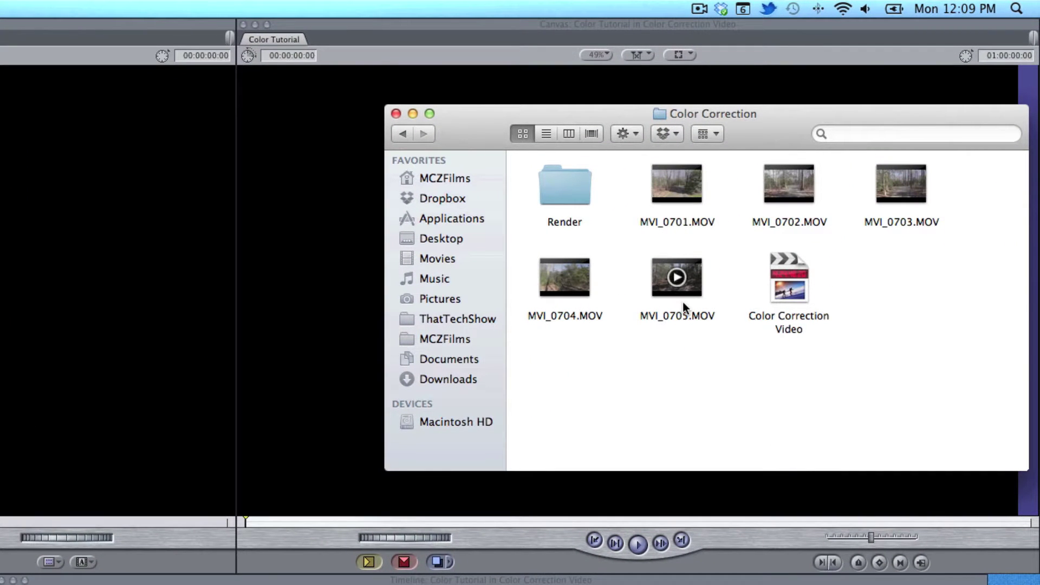
mouse_move(905, 196)
drag(569, 186, 49, 461)
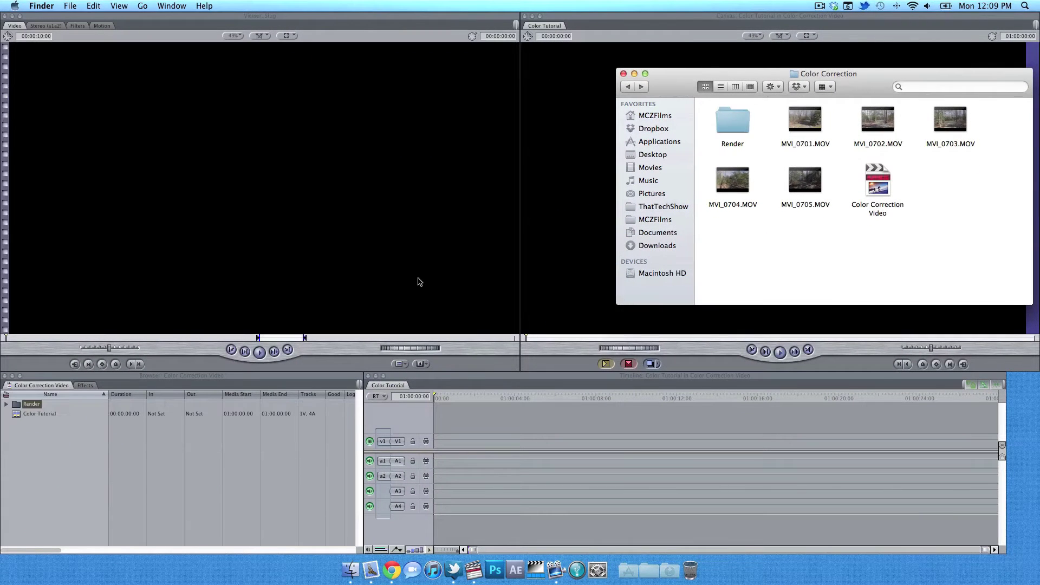
click(634, 74)
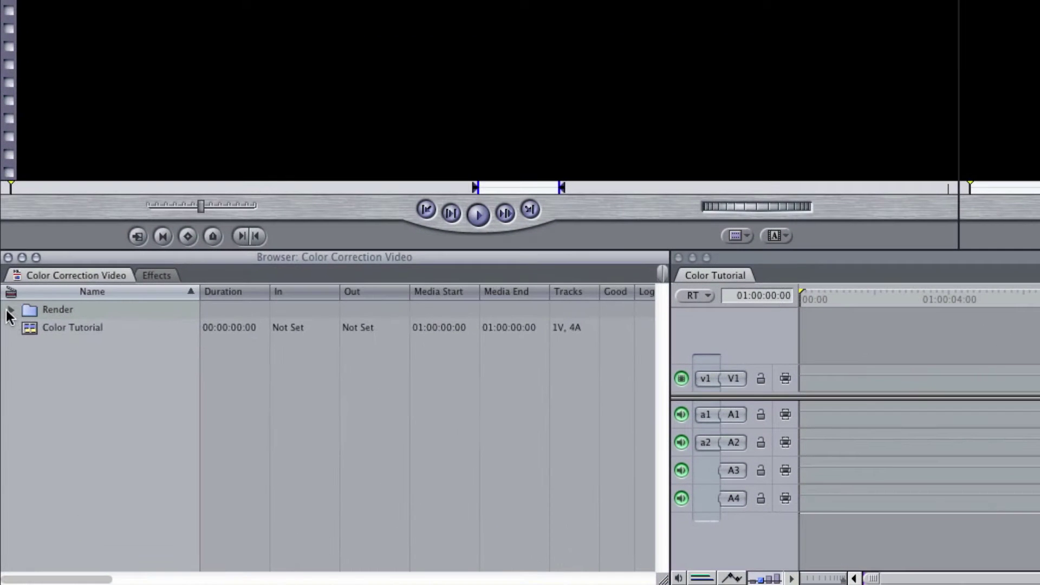
Expand the Render bin and preview clips MVI_0705, MVI_0704, MVI_0703 and MVI_0702 in the Viewer.
click(8, 367)
click(41, 379)
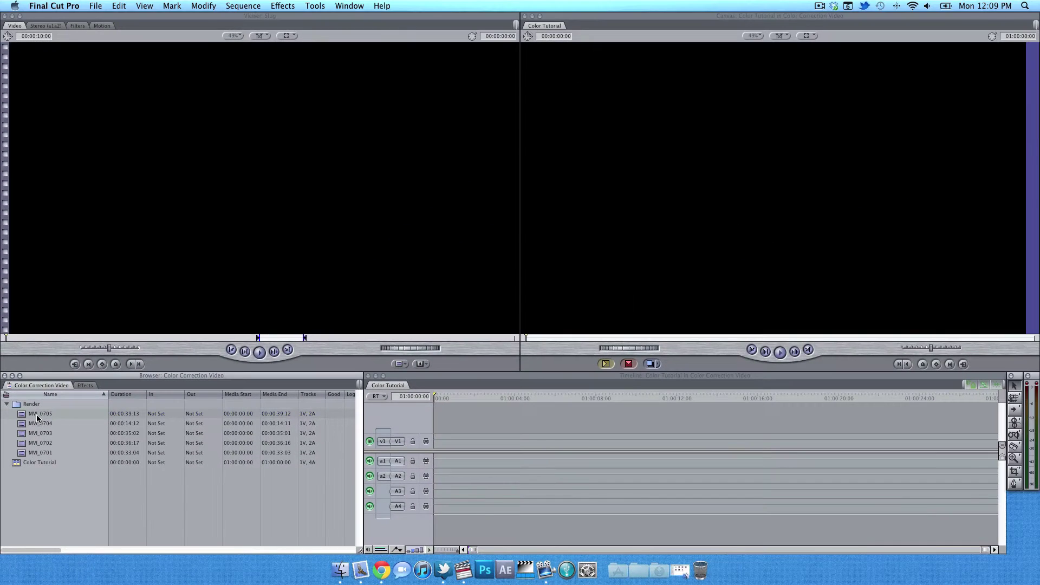
double_click(57, 355)
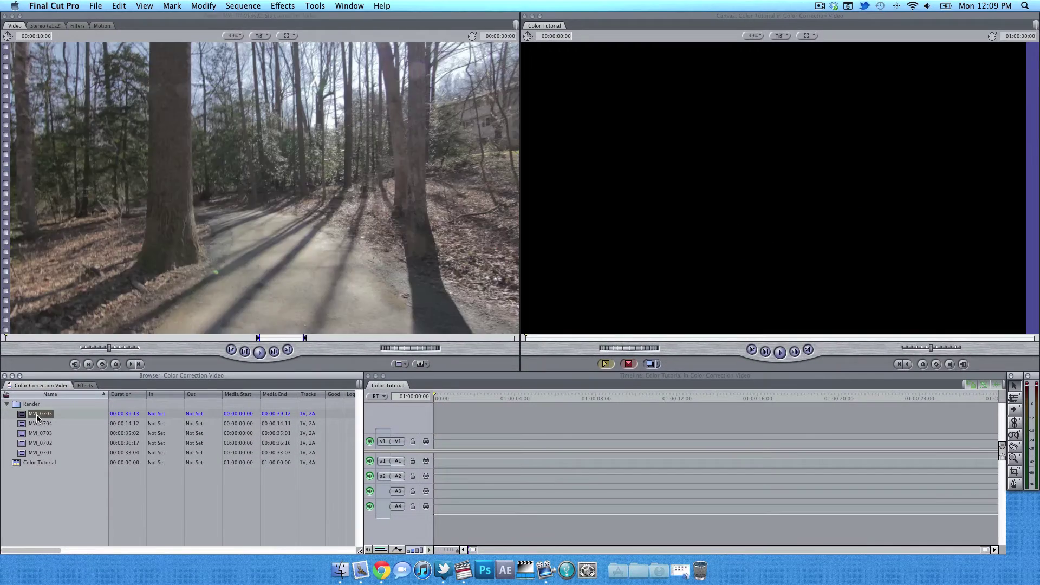
double_click(43, 425)
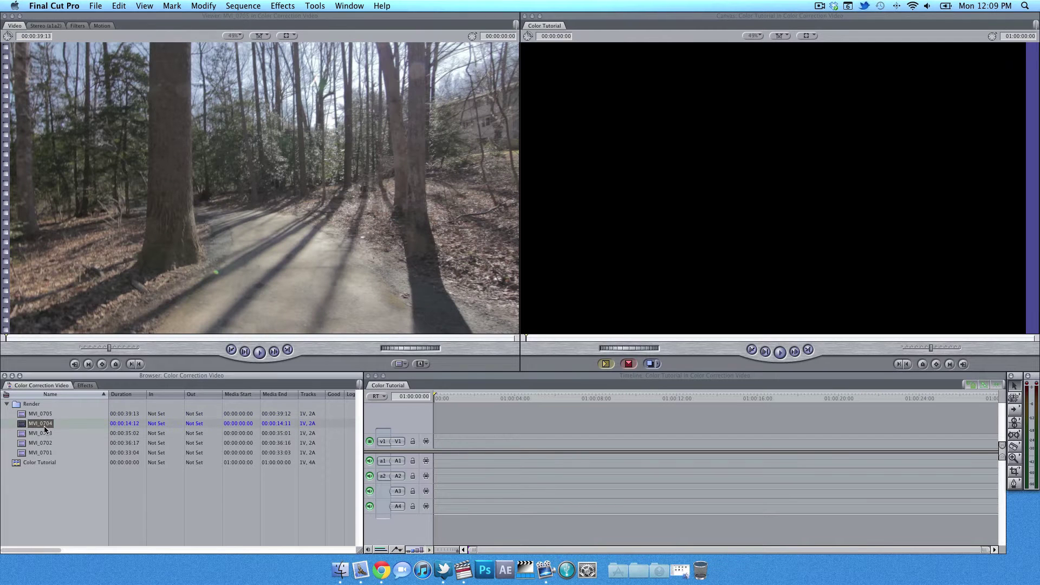
double_click(44, 433)
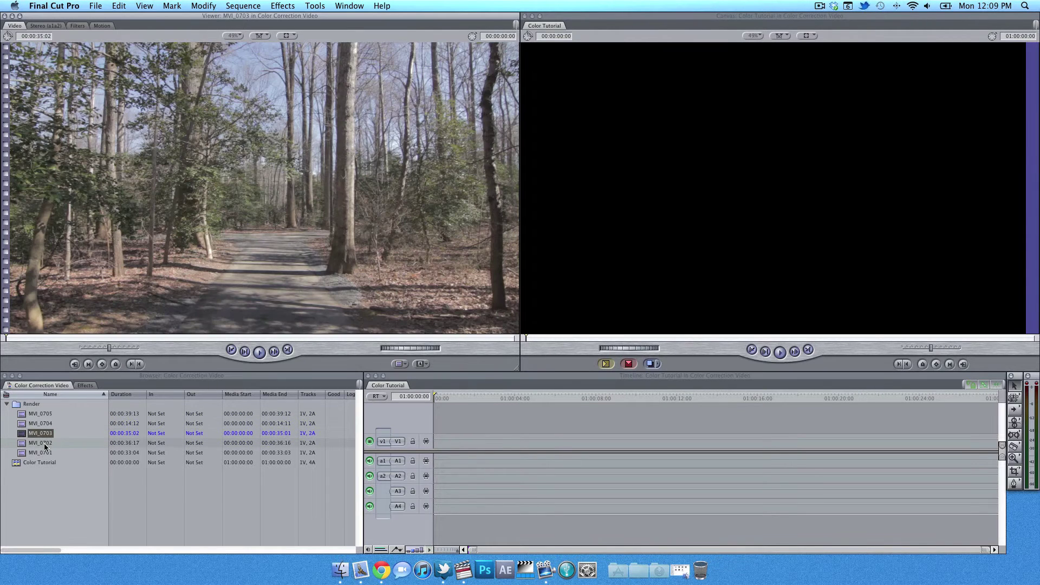
double_click(46, 446)
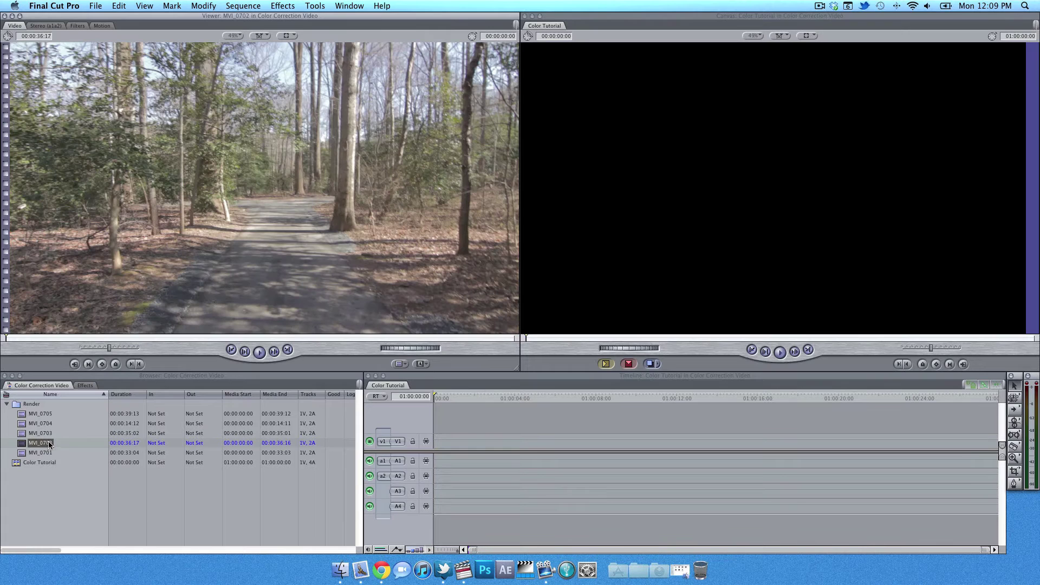
Preview MVI_0701, then reload MVI_0703 and drag it into the Color Tutorial sequence.
click(47, 435)
double_click(46, 453)
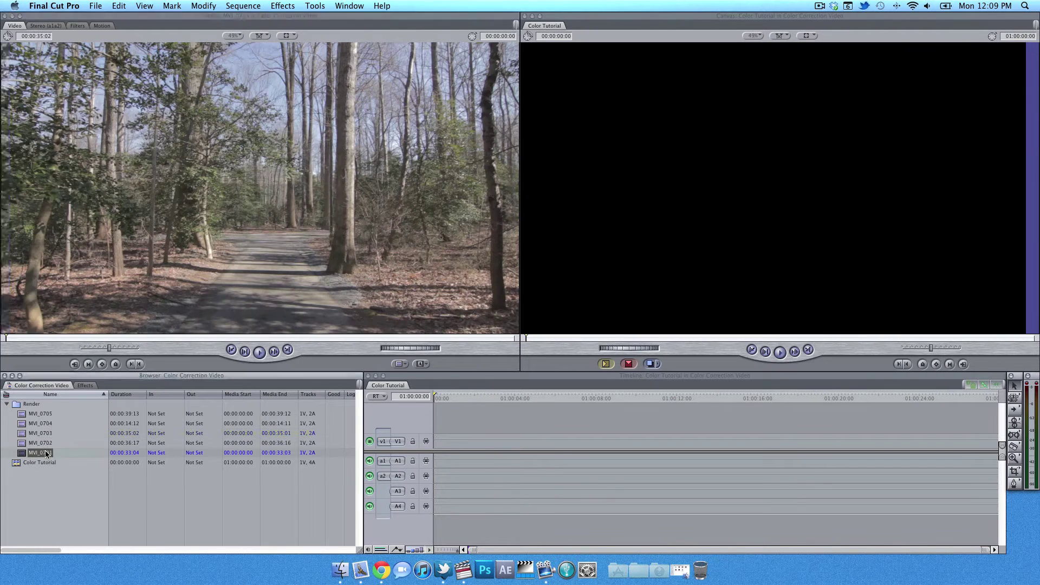
double_click(46, 433)
drag(47, 434, 486, 467)
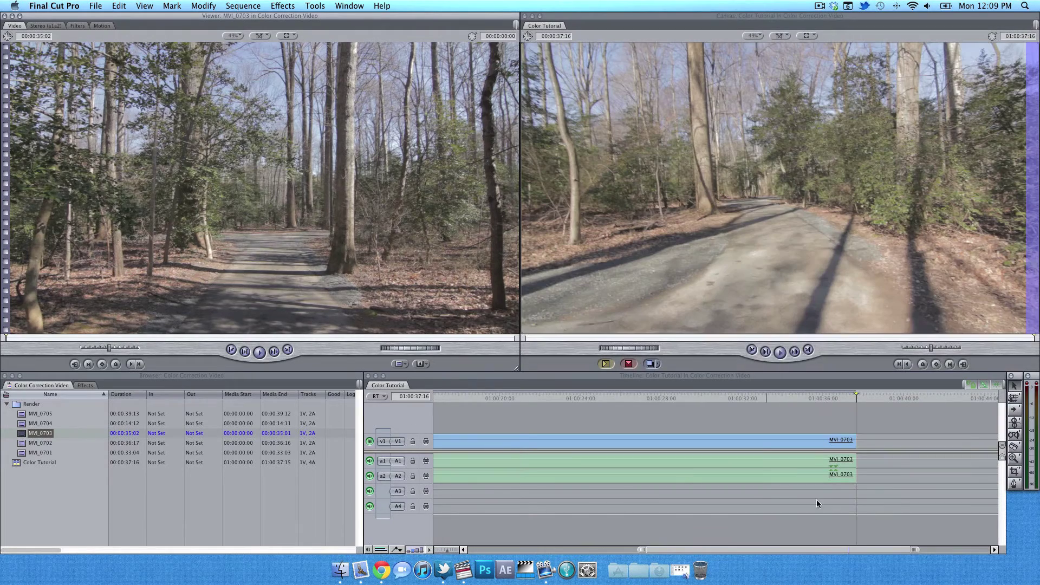
Blade MVI_0703 at 01:00:08:00 and delete the opening piece.
drag(915, 550, 919, 542)
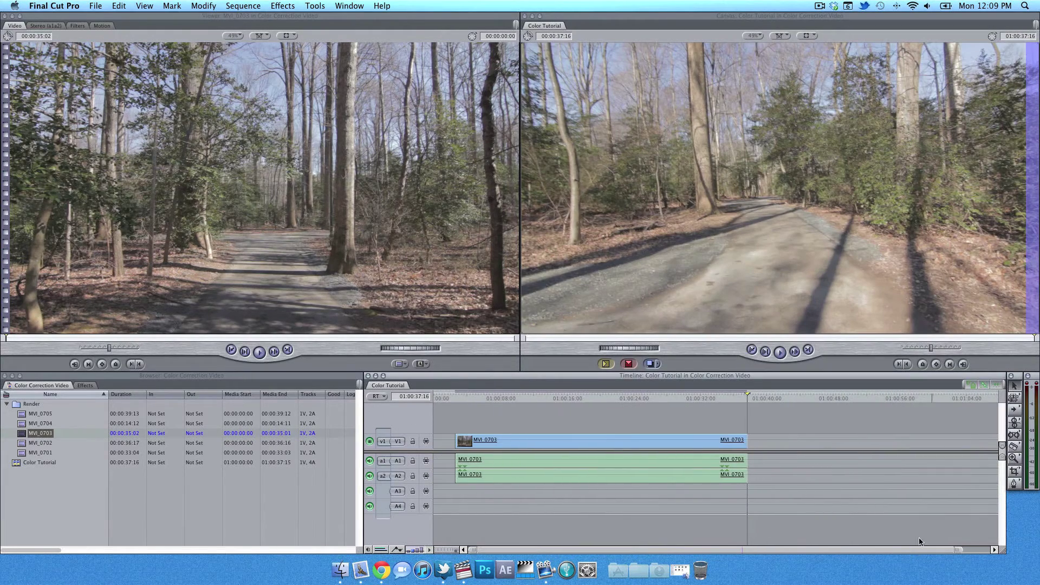
mouse_move(490, 398)
mouse_down()
mouse_move(699, 412)
mouse_move(499, 398)
mouse_up()
key(b)
click(499, 441)
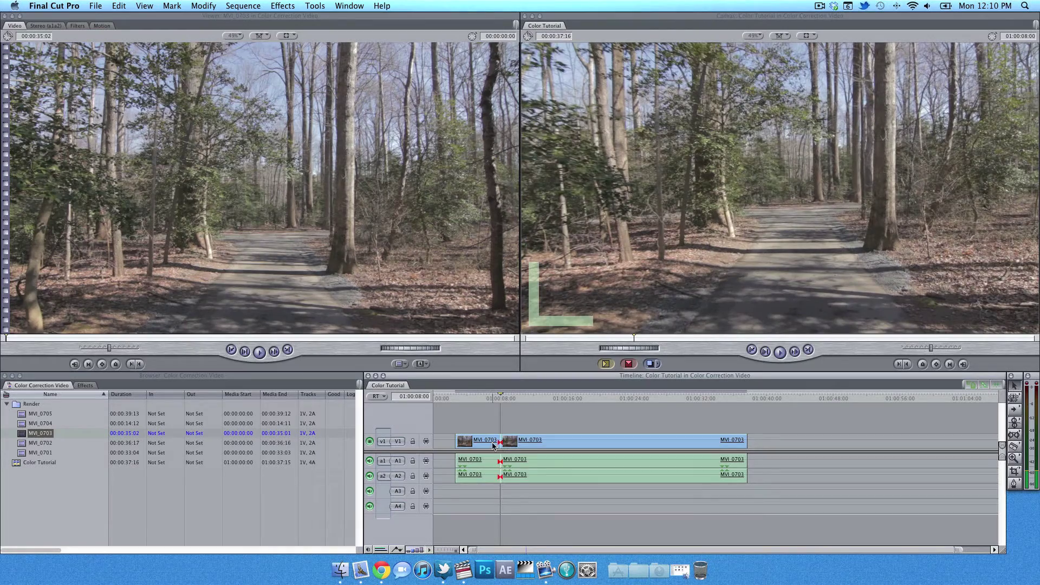
key(a)
click(490, 443)
key(Delete)
Cut MVI_0703 again at 01:00:25:09 and delete the tail piece.
drag(498, 394, 644, 404)
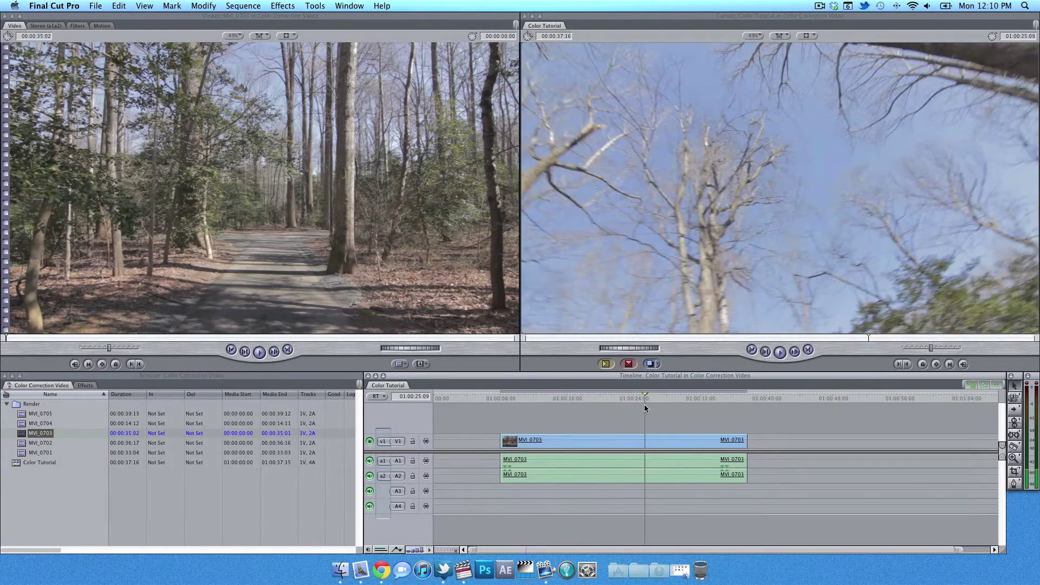
key(ctrl+v)
click(660, 442)
key(Delete)
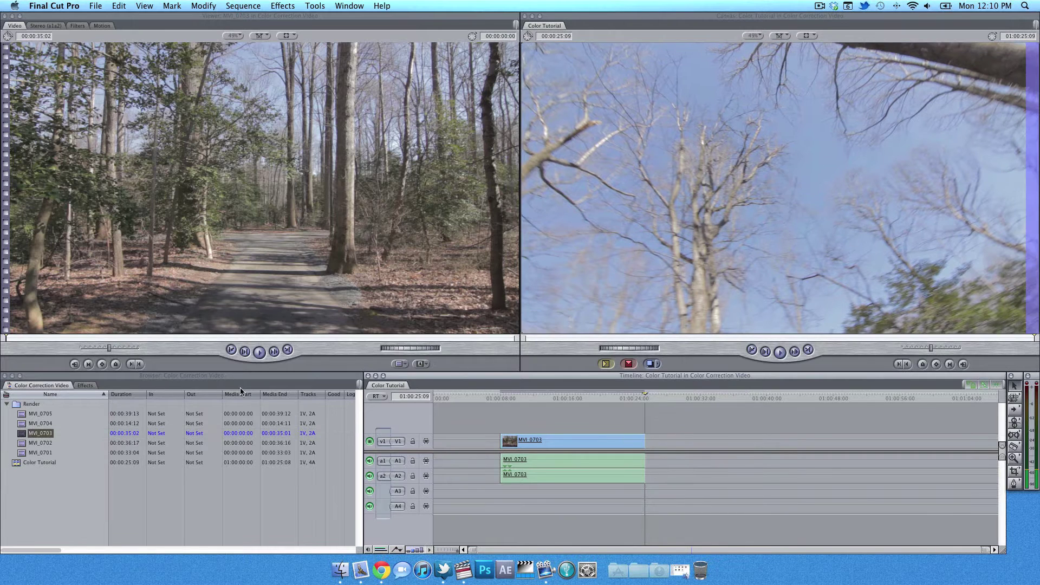
click(84, 385)
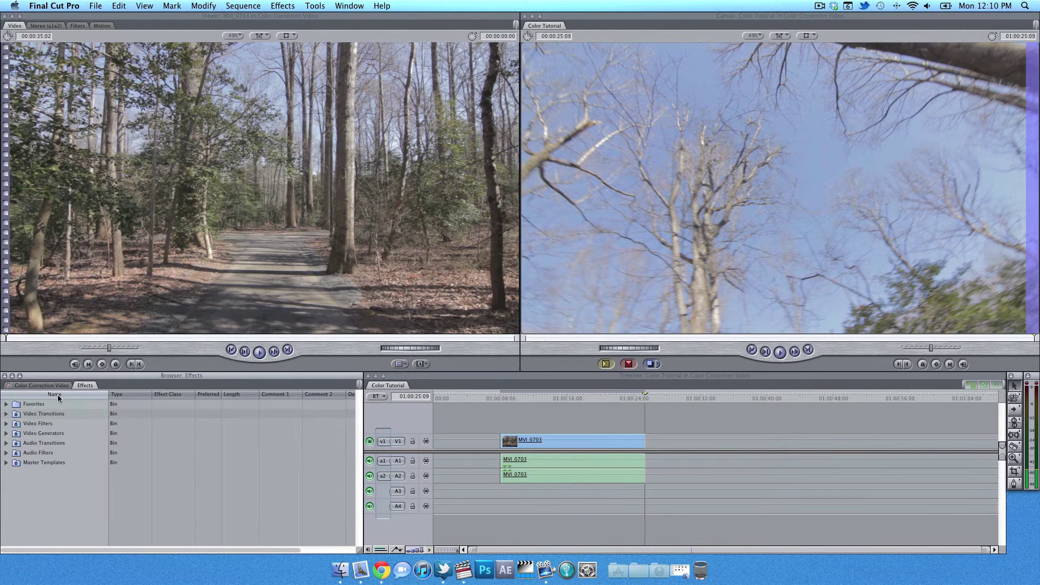
Apply the Color Corrector filter from Video Filters > Color Correction to MVI_0703.
click(6, 424)
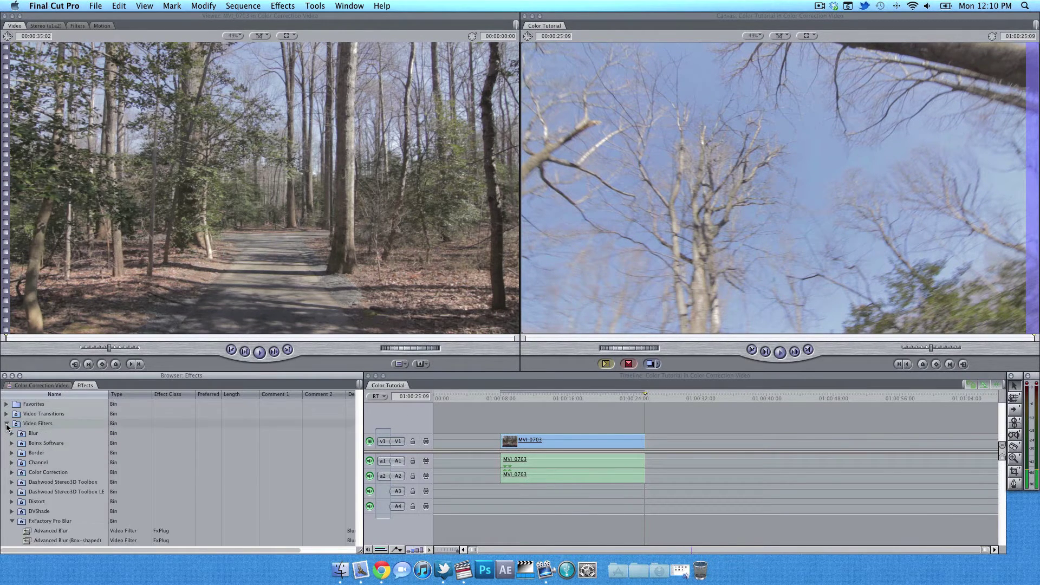
click(12, 473)
drag(35, 492, 561, 440)
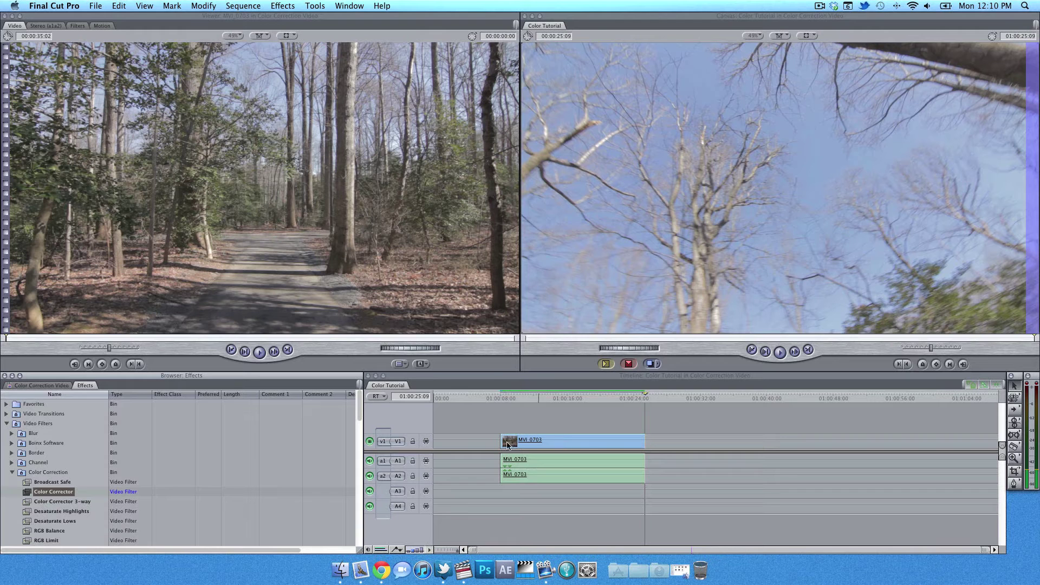
click(11, 471)
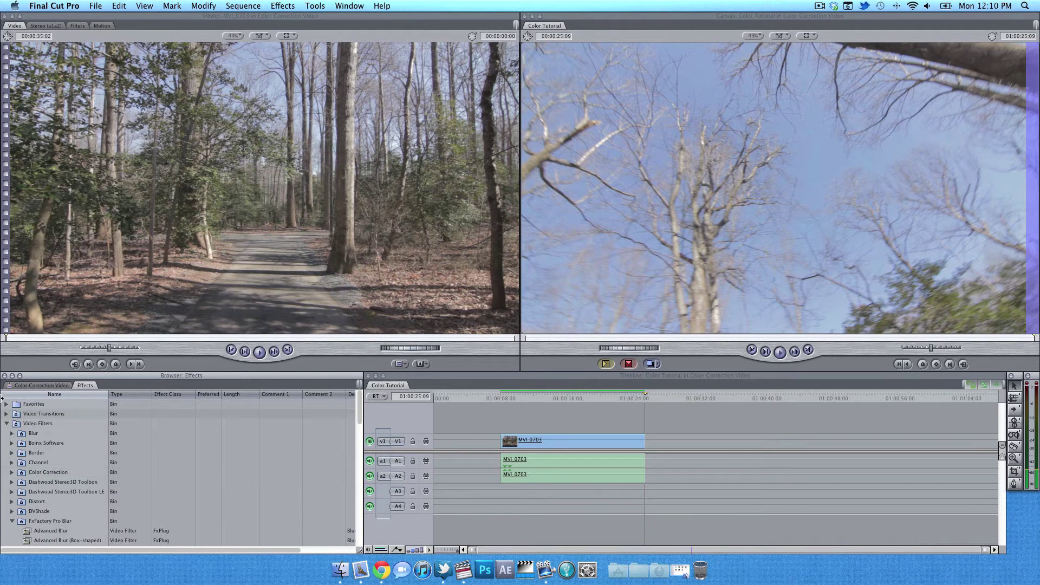
Drag Mojo Copy from the Favorites bin onto MVI_0703 on track V1.
click(7, 405)
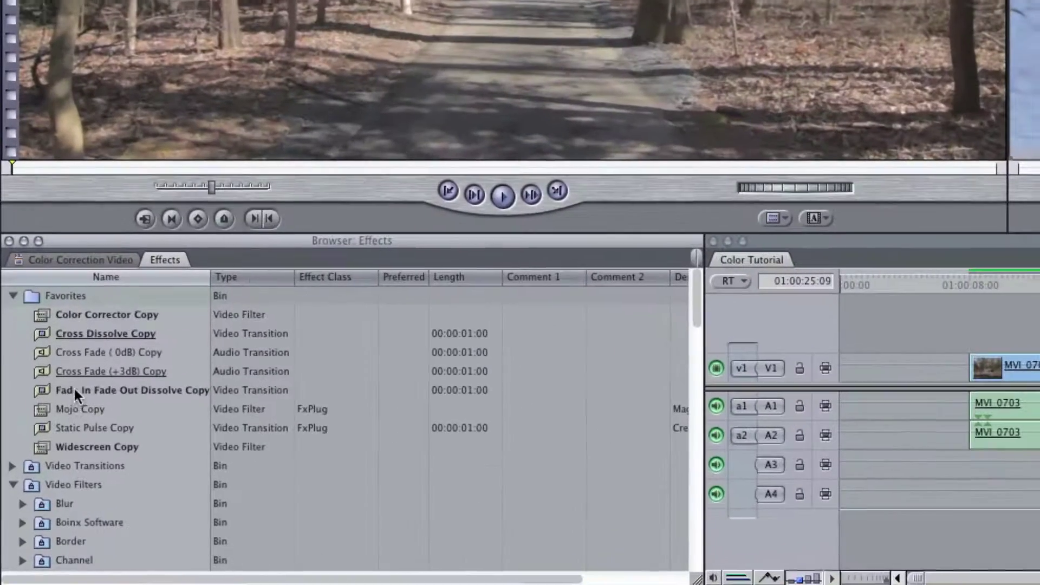
click(97, 407)
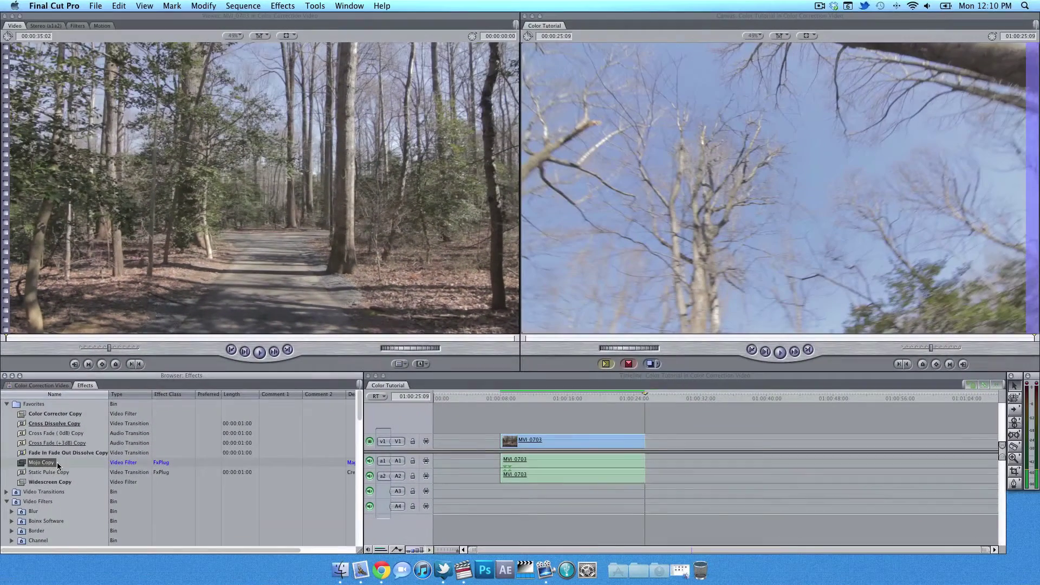
drag(110, 409, 1039, 387)
drag(560, 451, 563, 449)
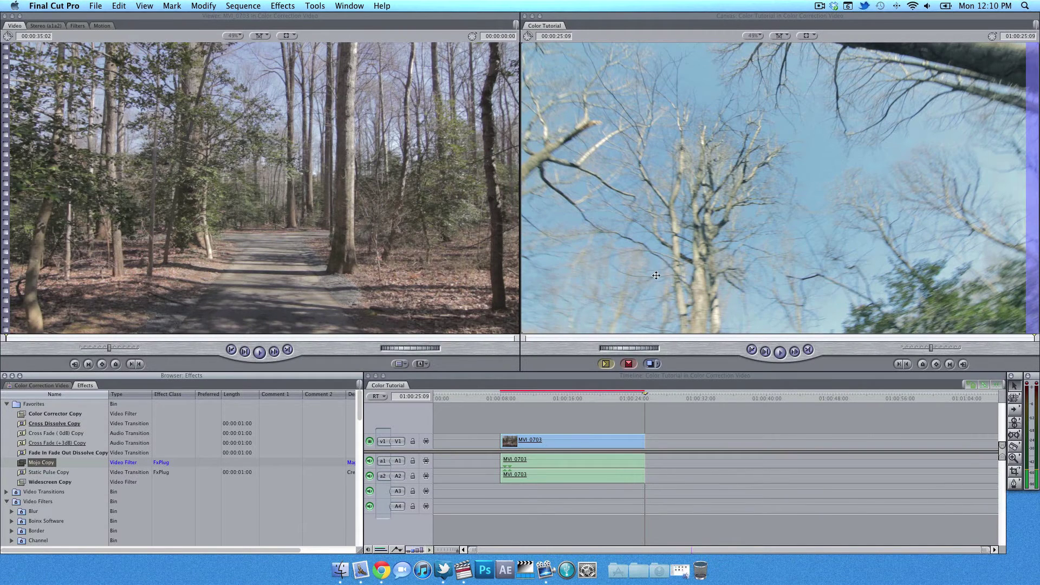
In the clip's Filters tab, toggle Mojo for a before/after, disable Color Corrector, park at 01:00:16:10.
double_click(547, 437)
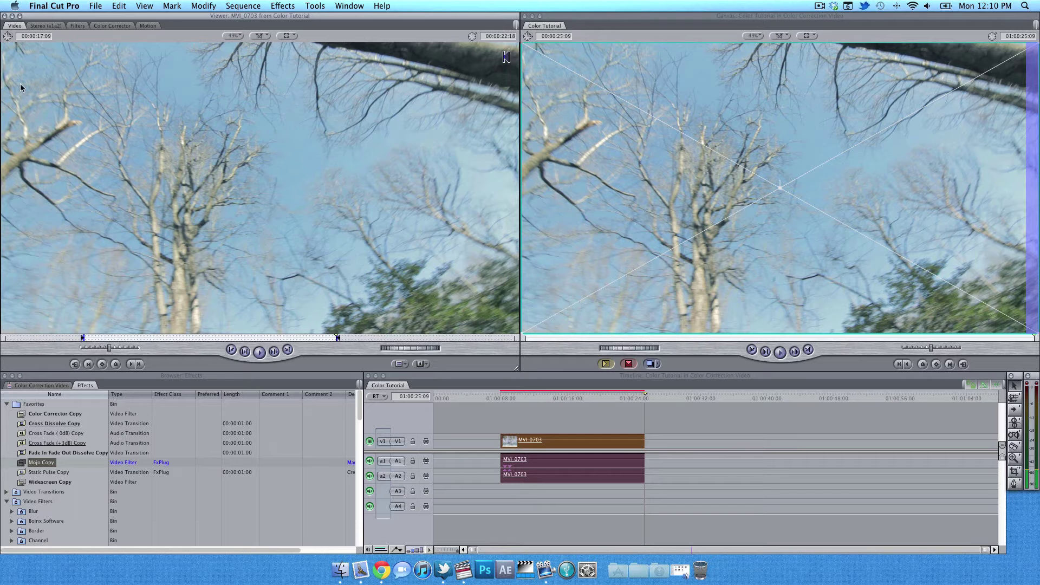
click(76, 26)
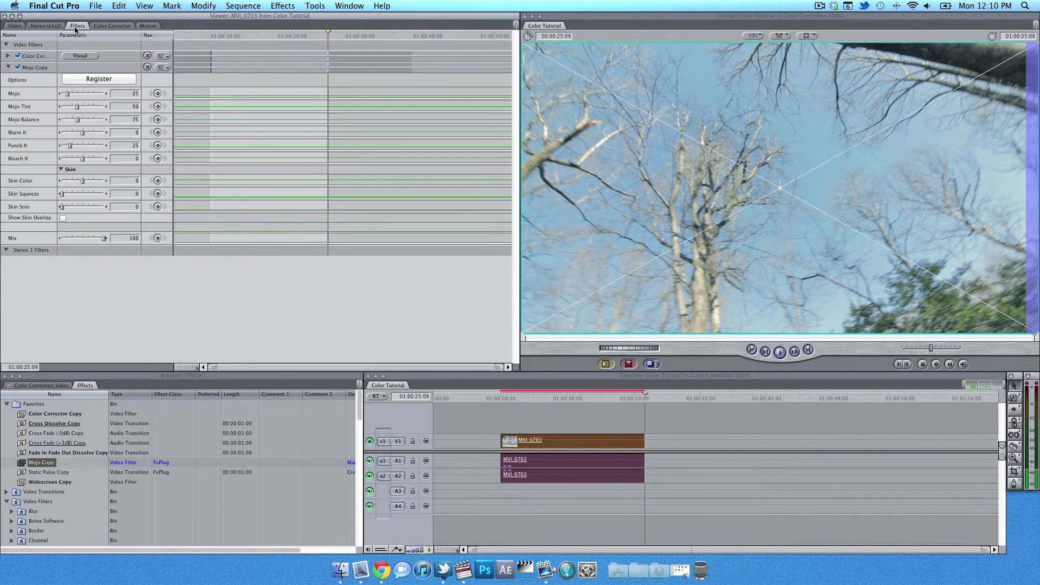
click(18, 68)
click(18, 68)
click(18, 68)
click(18, 68)
click(18, 67)
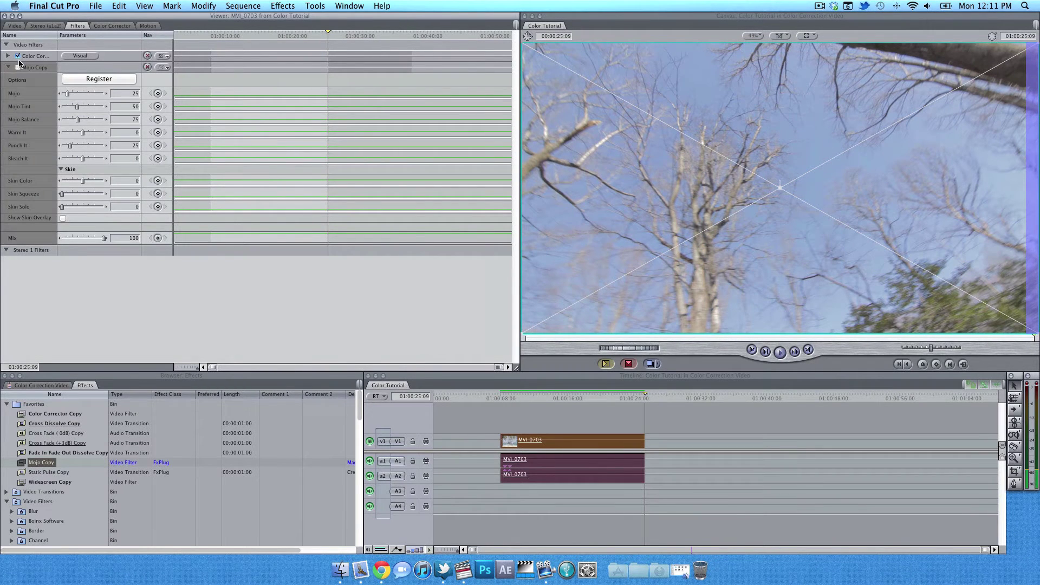
click(18, 57)
click(17, 68)
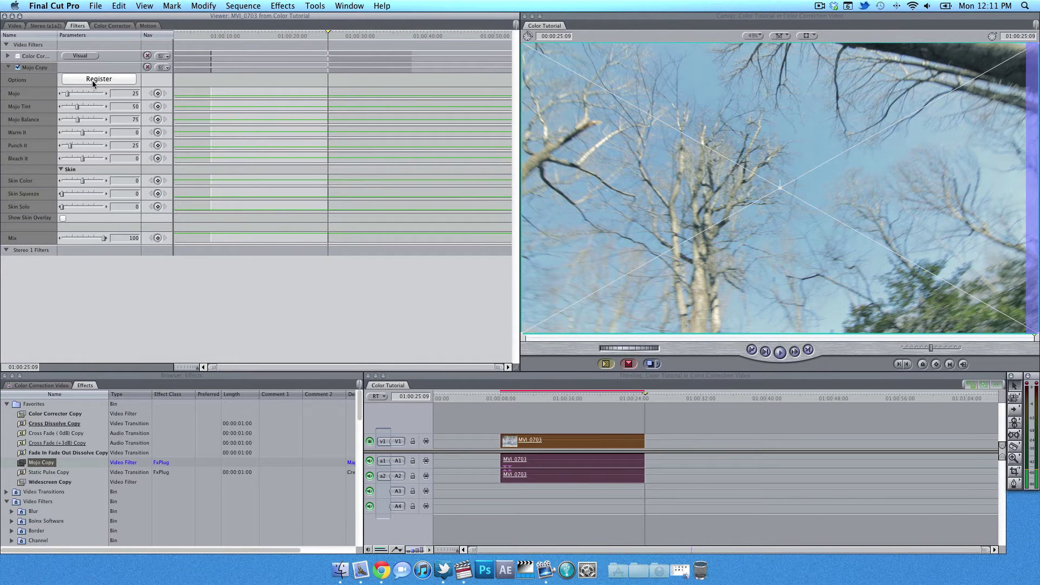
click(570, 398)
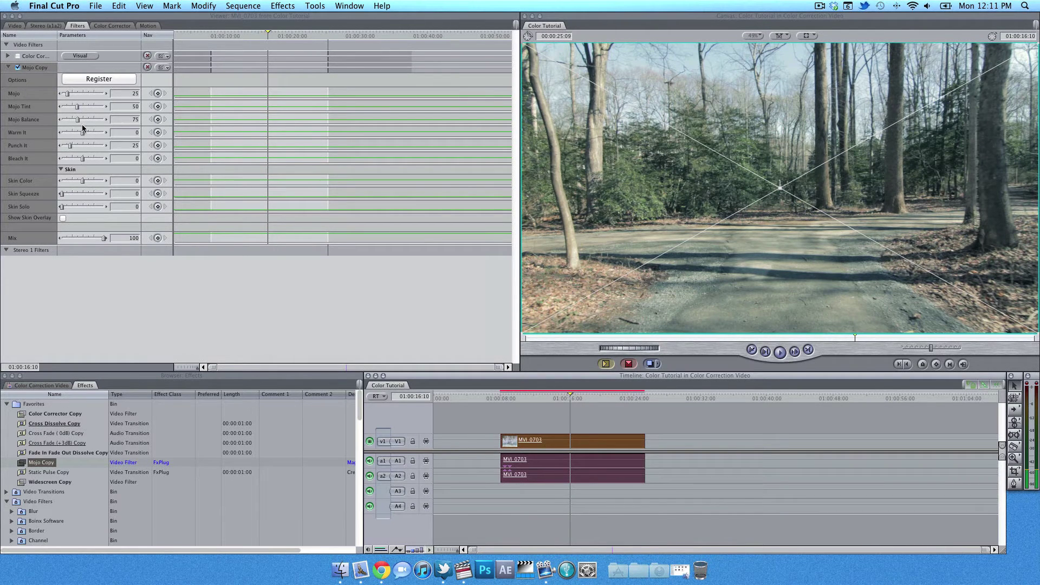
Set Mojo Tint to -11, Mojo Balance to 135 and Warm It to 31.
click(71, 107)
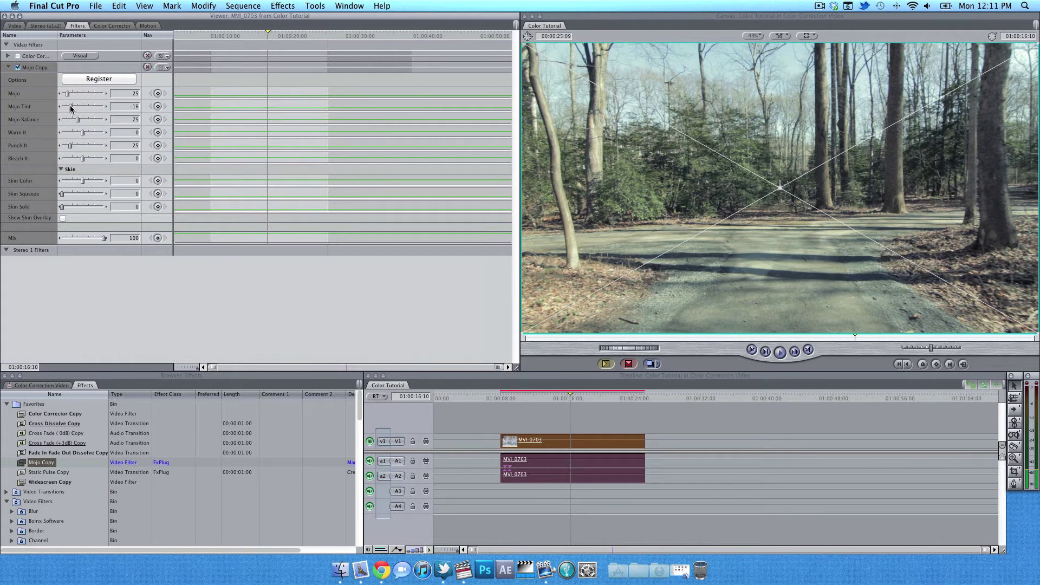
click(87, 119)
click(85, 133)
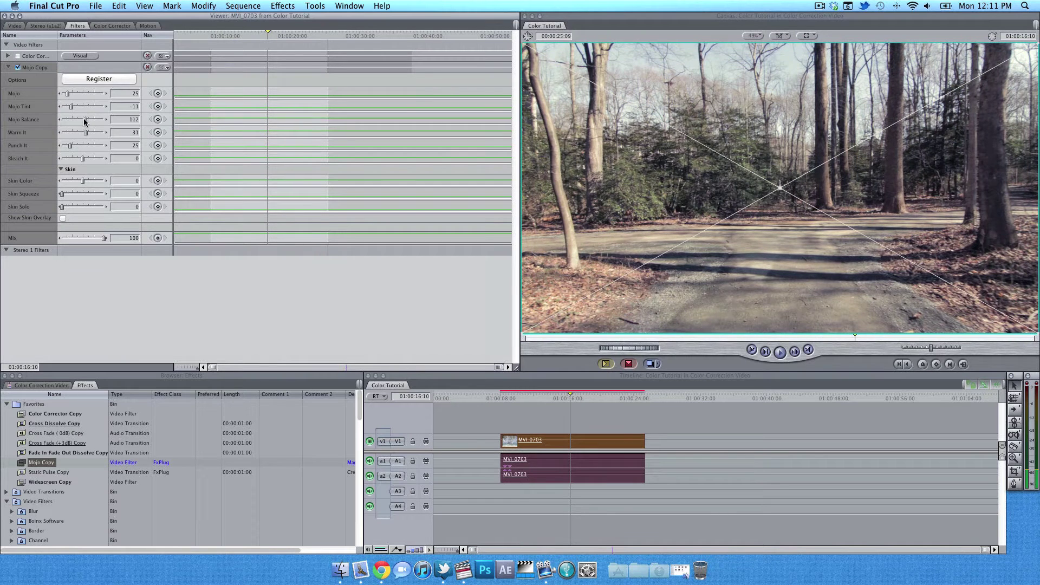
click(90, 119)
Raise Warm It to 41, then set Color Corrector Mids to 94 and Highlights to 260.
click(86, 133)
click(8, 56)
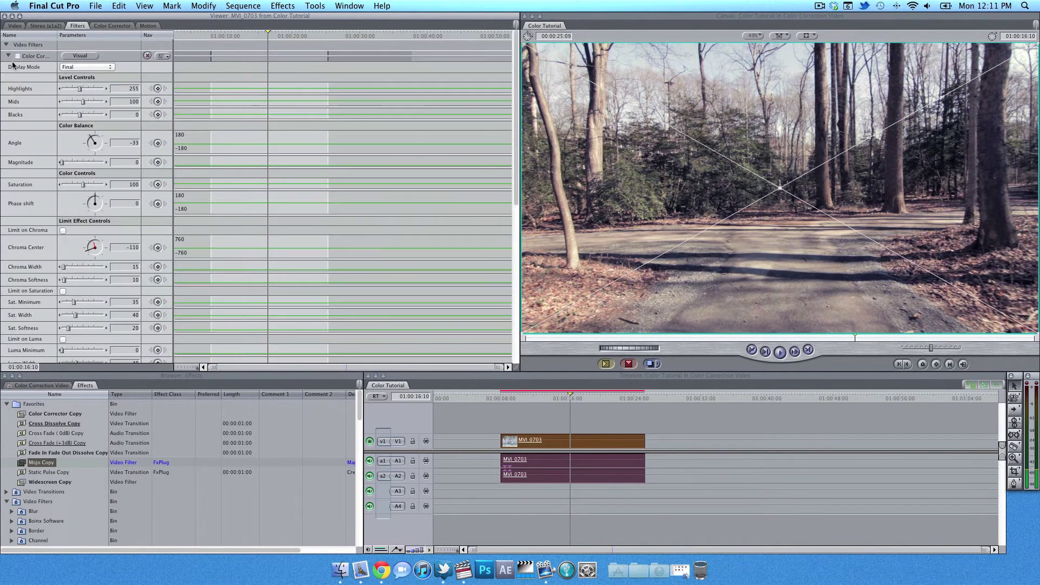
click(82, 104)
click(80, 89)
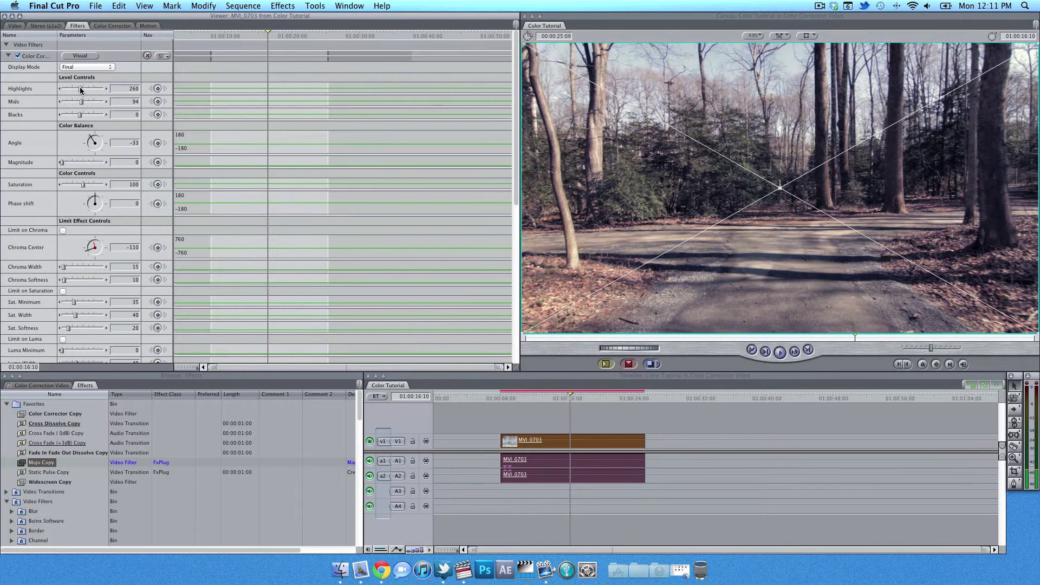
click(8, 56)
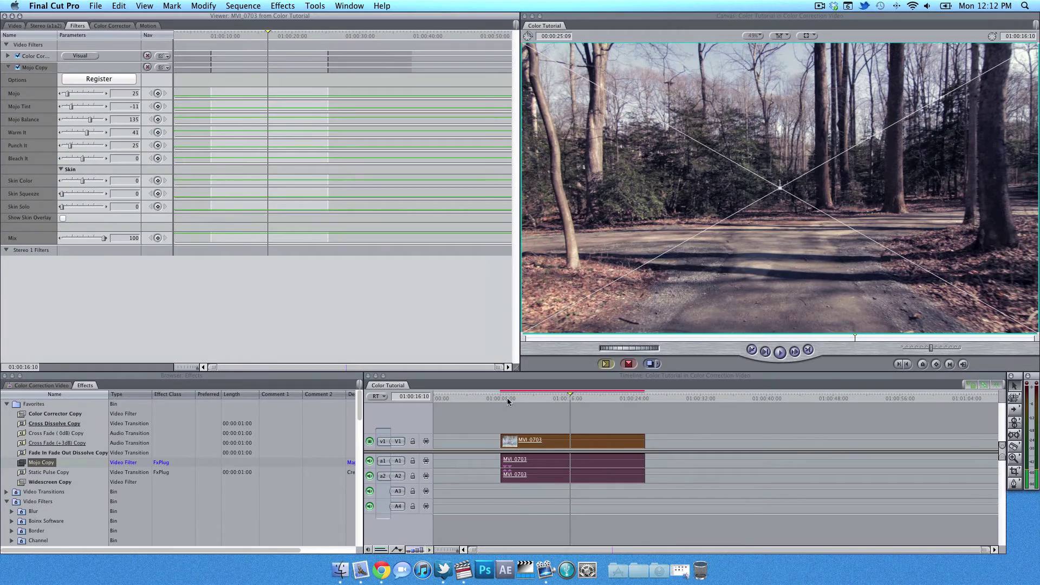
drag(506, 399, 632, 399)
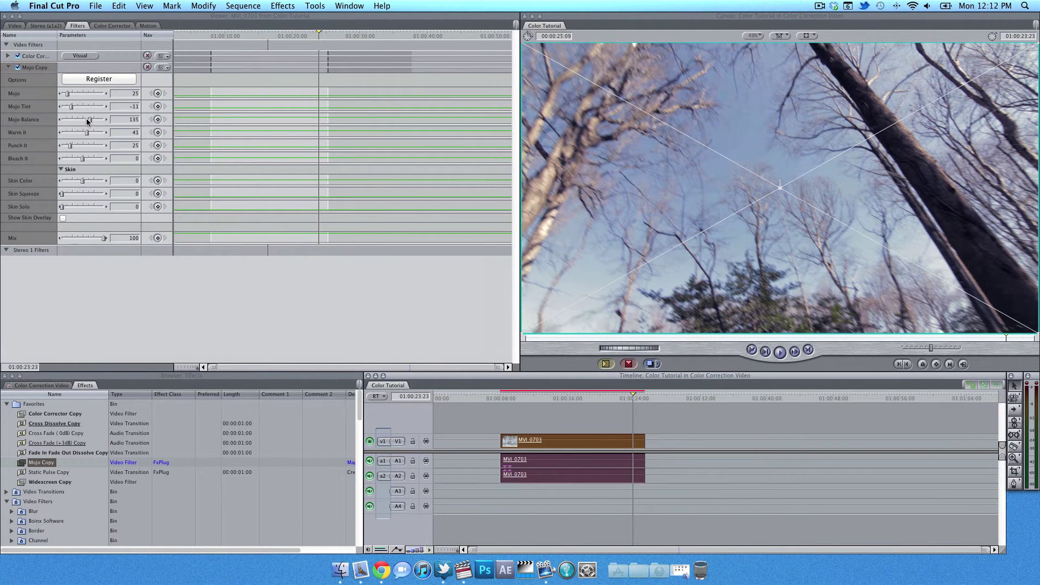
From 01:00:15:23, rework Mojo to end at Tint 16, Balance 148 and Warm It 62.
key(alt+k)
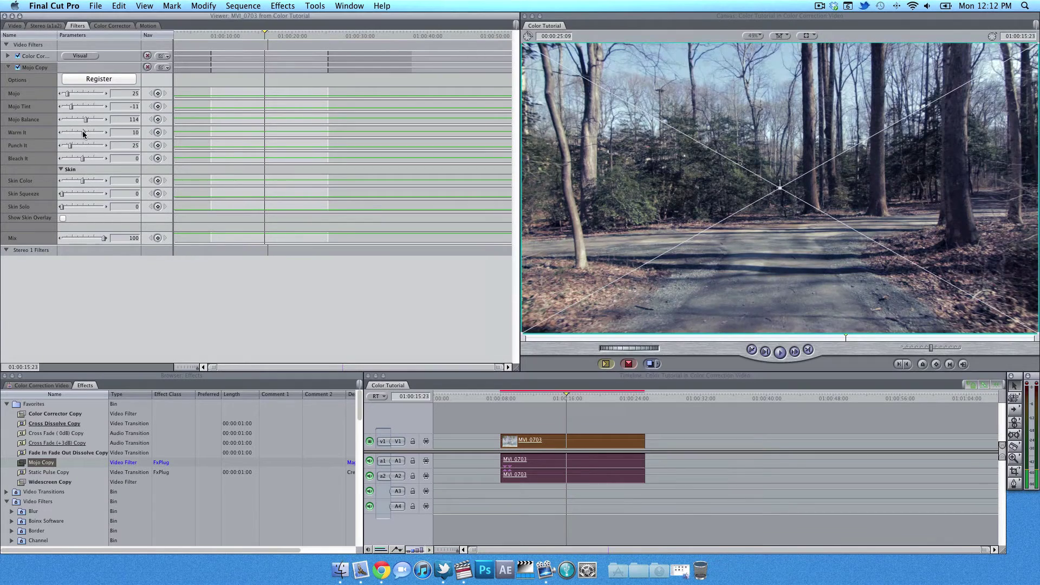
mouse_move(87, 119)
mouse_down()
mouse_move(78, 118)
mouse_move(90, 119)
mouse_up()
click(86, 132)
click(87, 131)
click(75, 106)
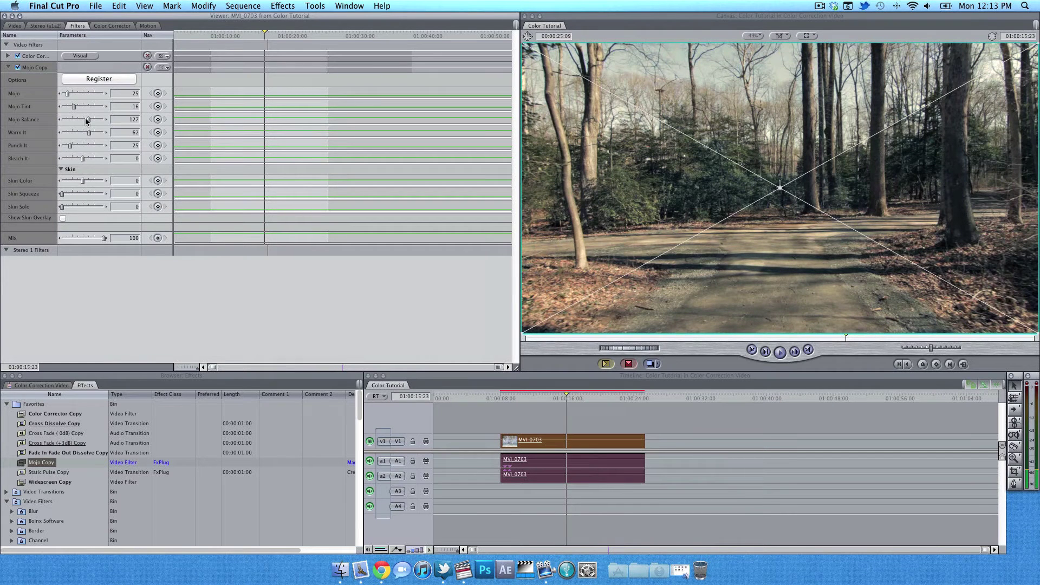
drag(84, 119, 92, 121)
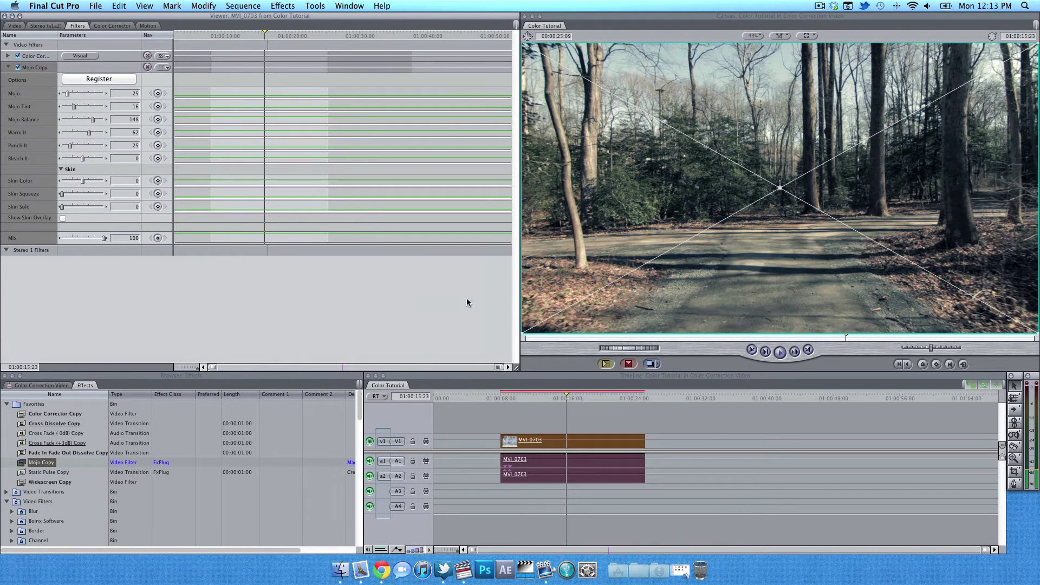
click(18, 56)
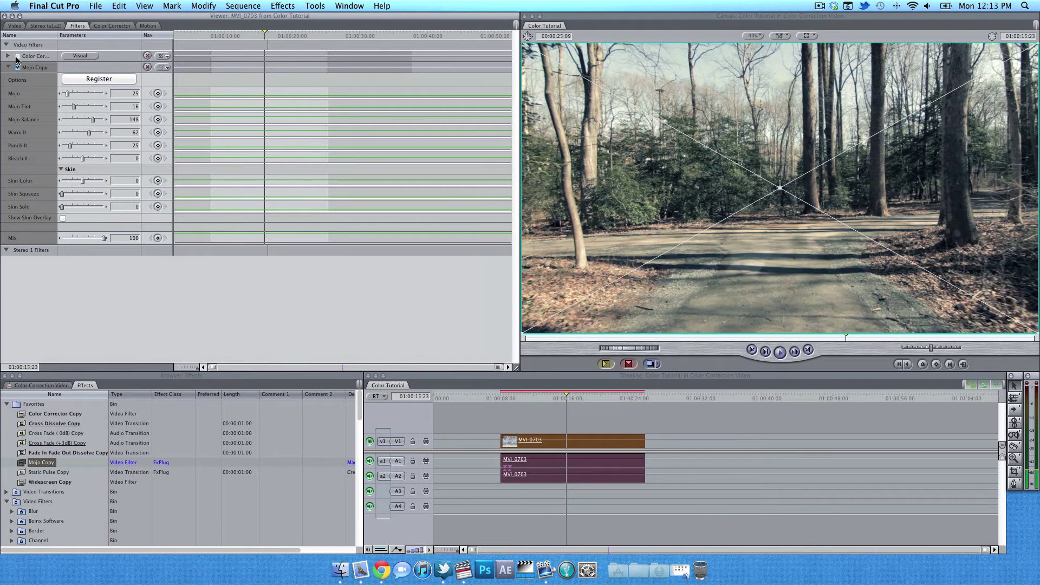
click(17, 57)
click(17, 56)
click(17, 57)
click(17, 56)
click(17, 56)
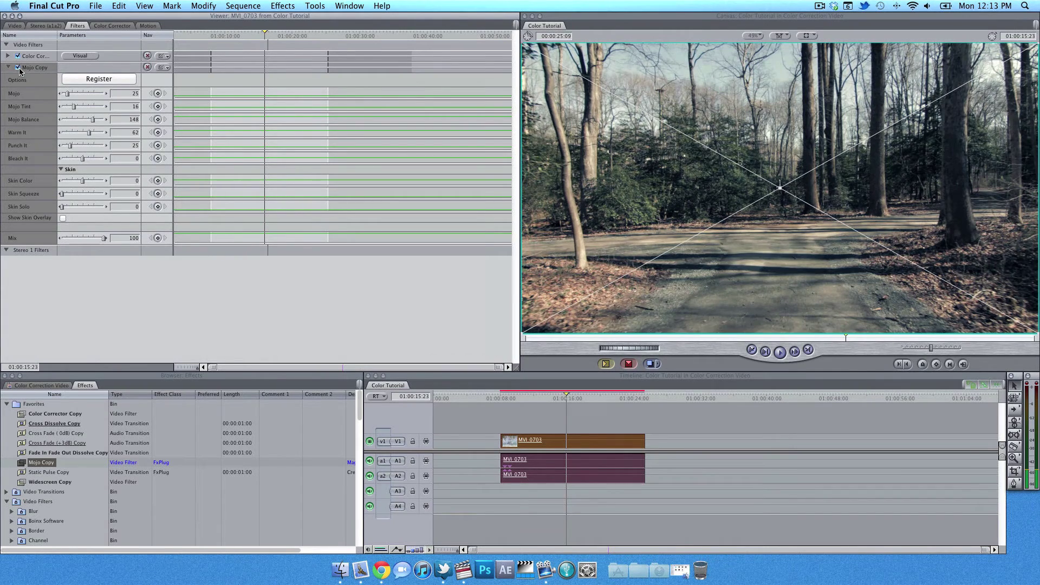
click(18, 67)
click(18, 68)
click(18, 67)
click(18, 68)
click(18, 68)
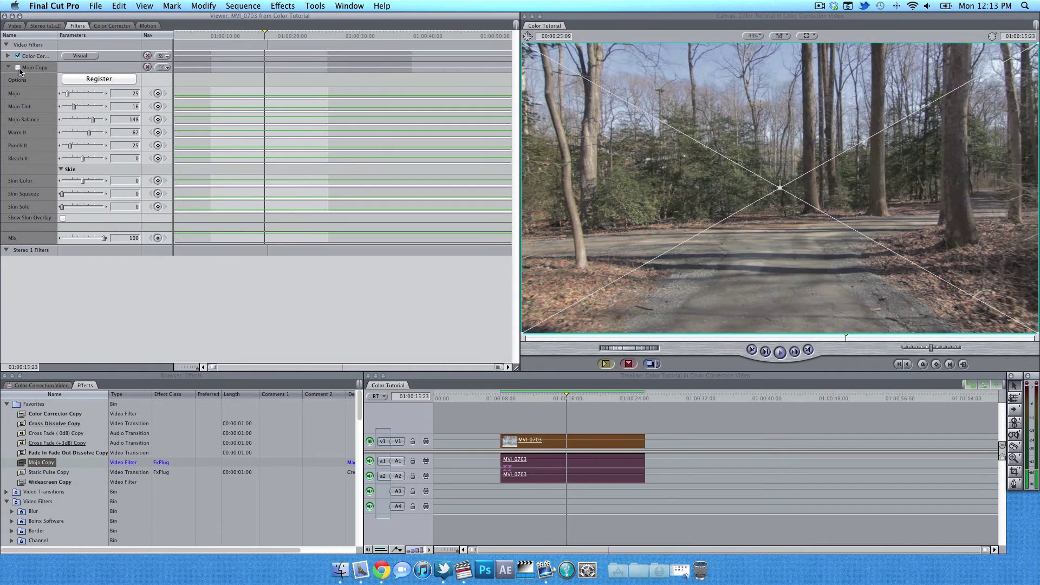
click(18, 68)
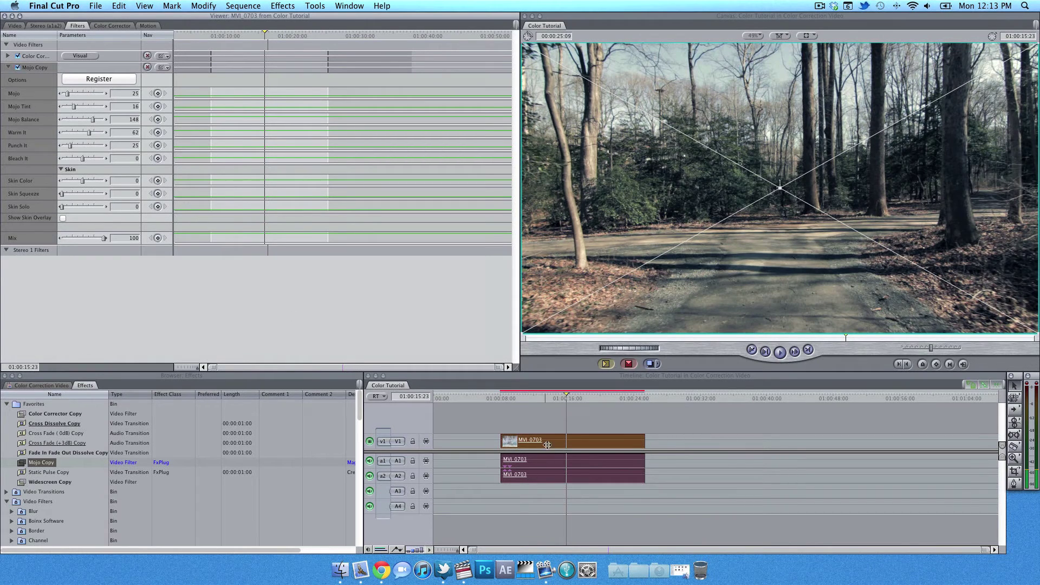